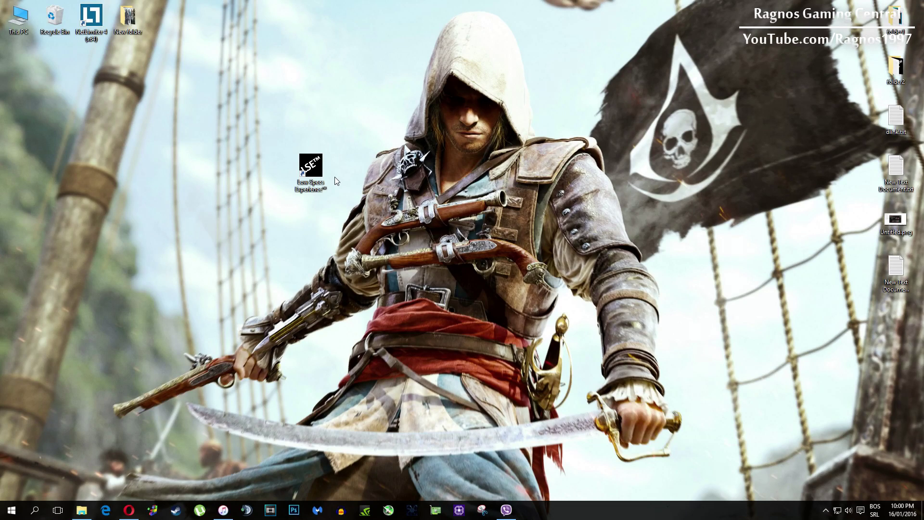
- Launch Low Specs Experience from its desktop shortcut and show the supported games list
right_click(312, 169)
click(332, 194)
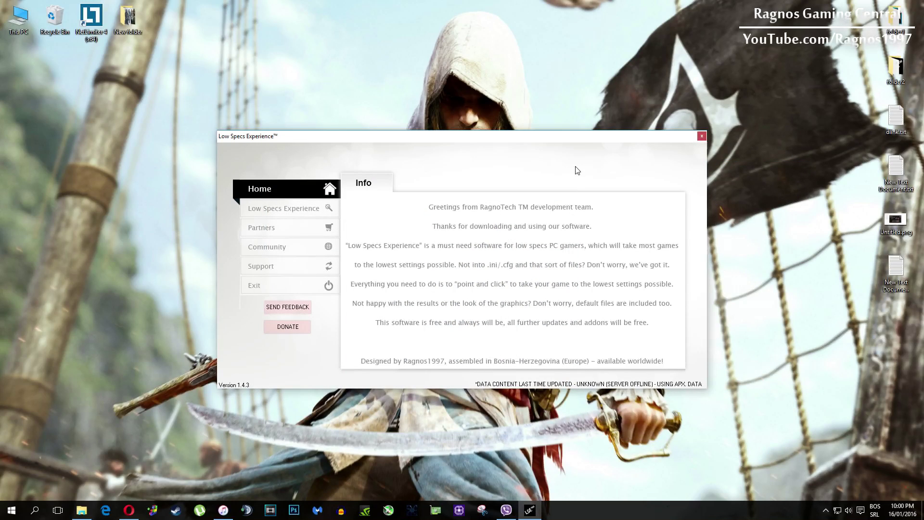
click(309, 207)
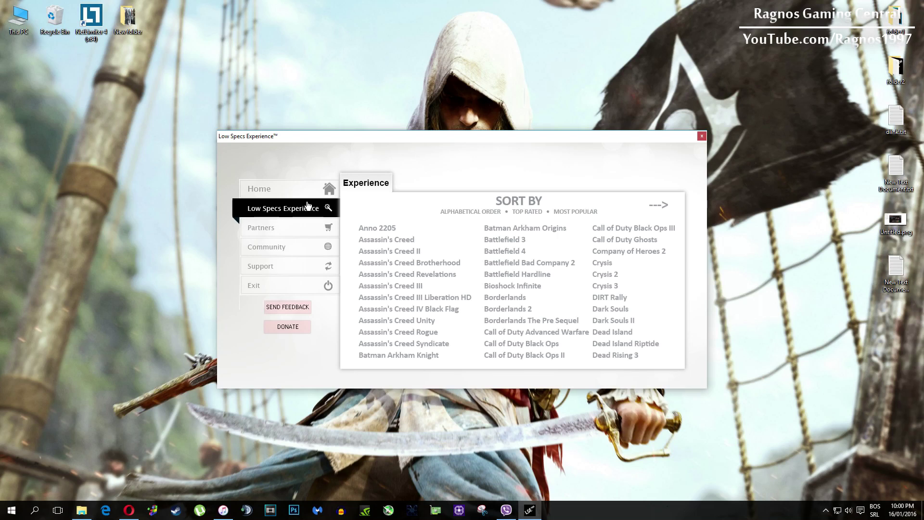
- Apply the 640x480 optimization to Assassin's Creed IV Black Flag and acknowledge completion
click(406, 309)
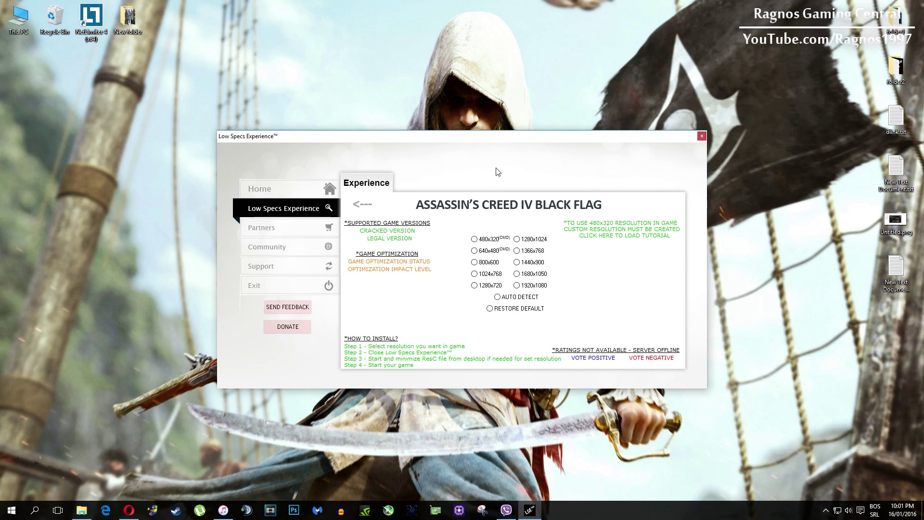
click(490, 250)
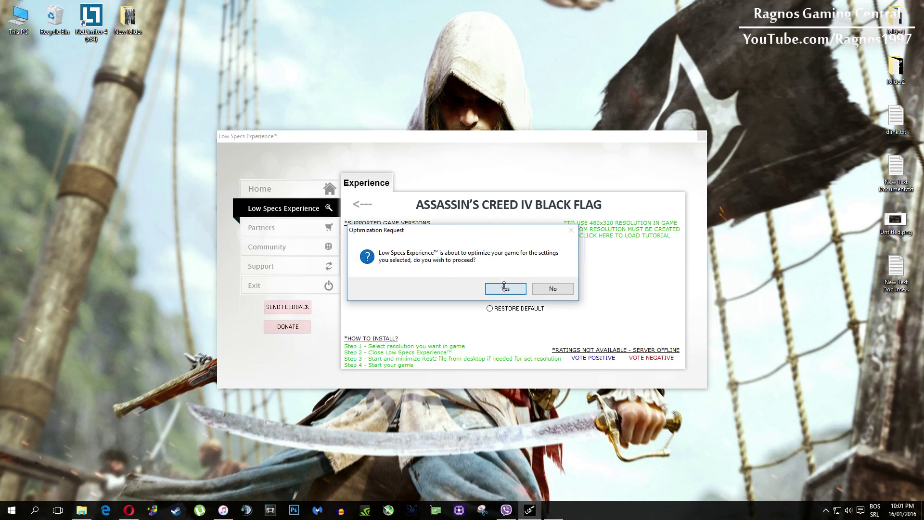
click(505, 286)
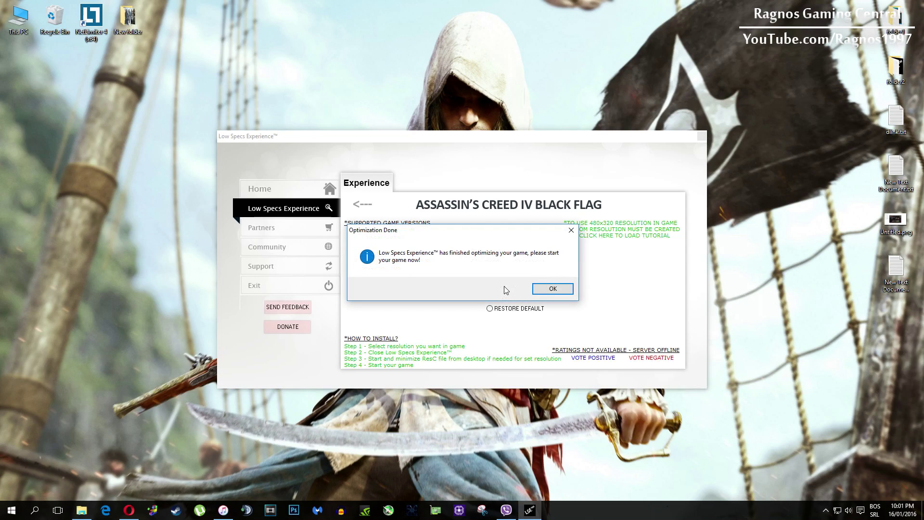
click(541, 289)
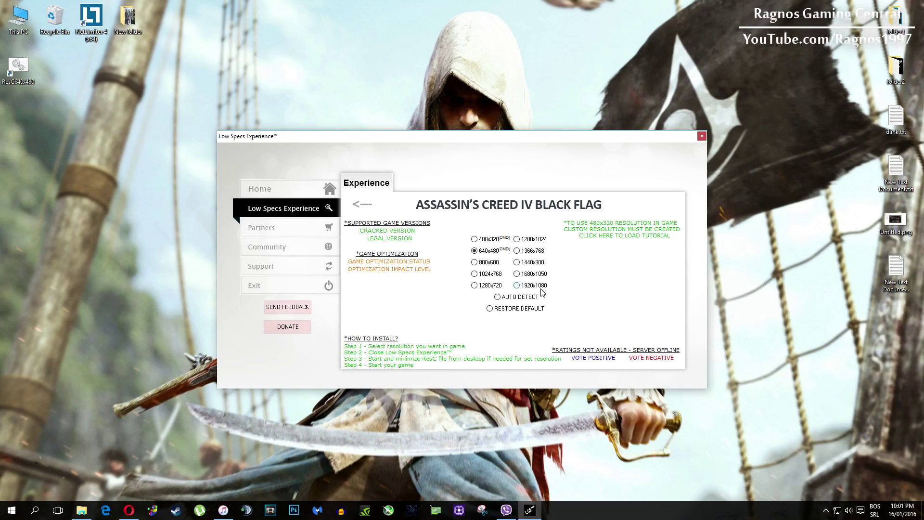
click(51, 202)
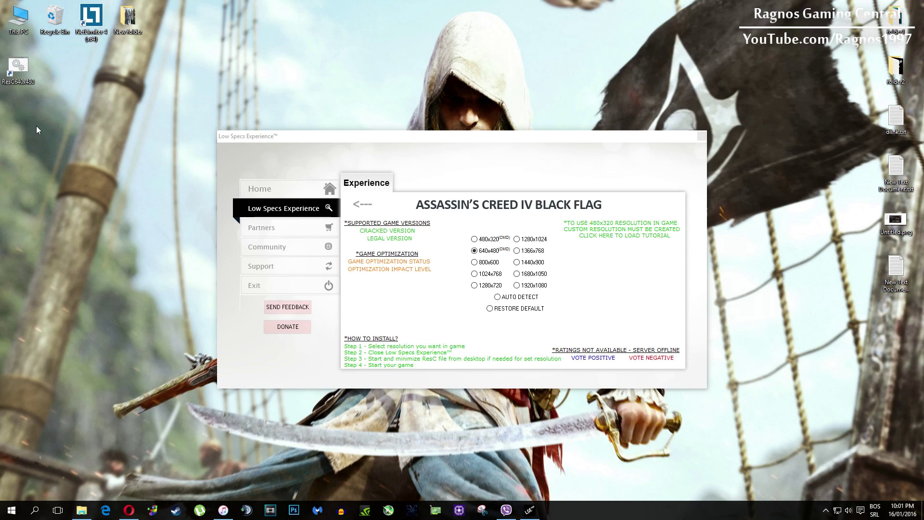
double_click(19, 68)
key(Return)
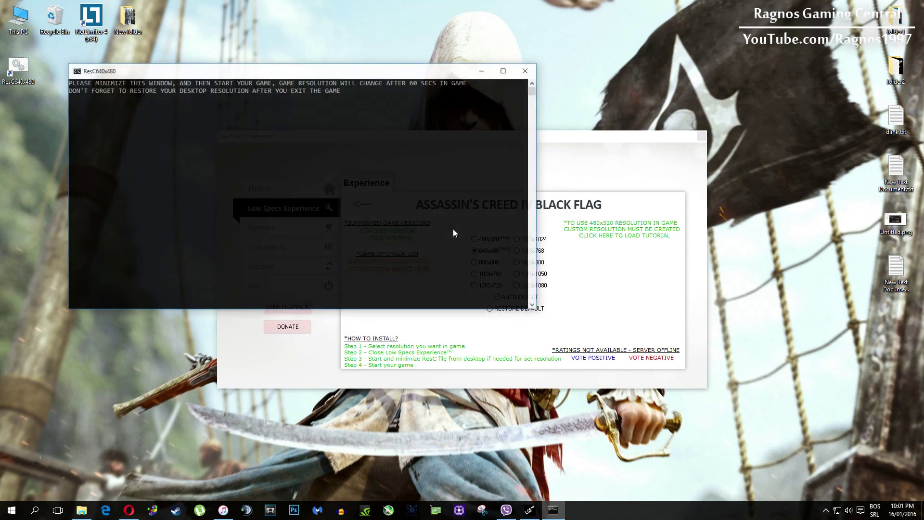
drag(342, 72, 358, 81)
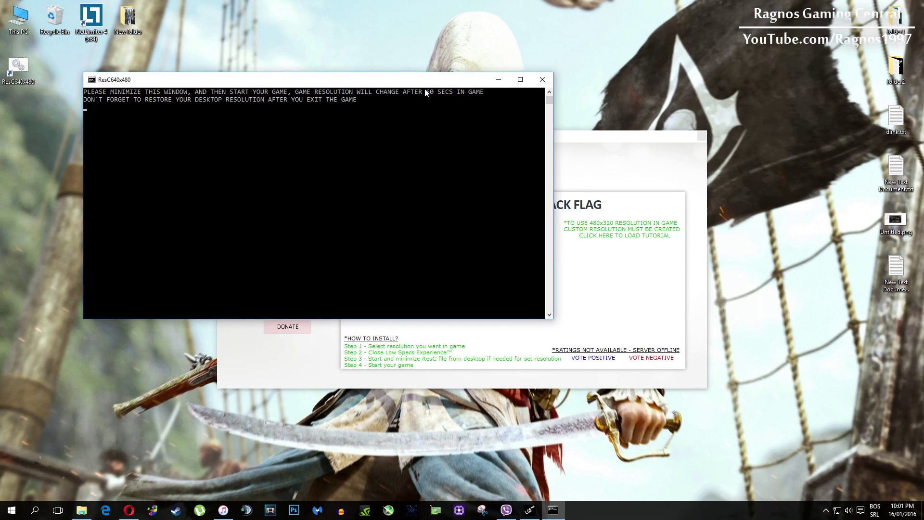
click(498, 80)
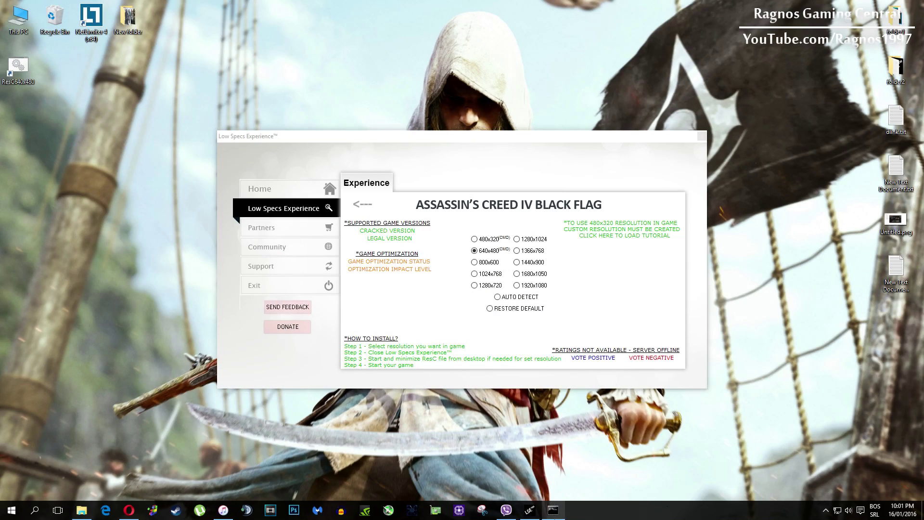
click(552, 510)
click(542, 79)
- Apply Restore Default to Assassin's Creed IV Black Flag and acknowledge the restoration message
click(501, 309)
click(503, 290)
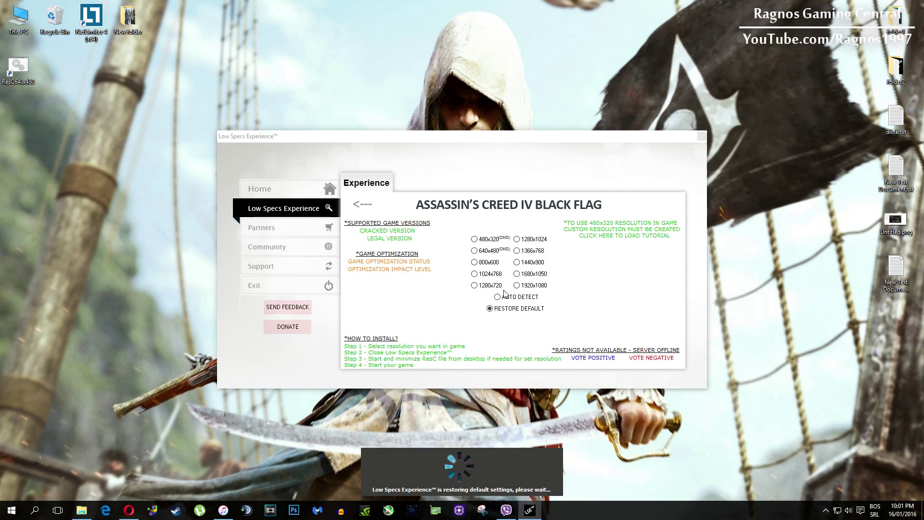
click(552, 289)
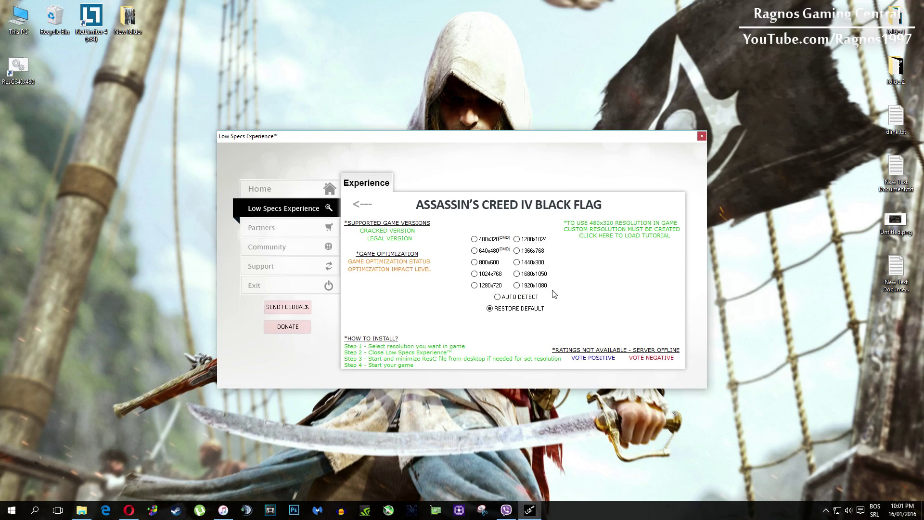
- Exit Low Specs Experience from its Support page, leaving the desktop visible
click(325, 269)
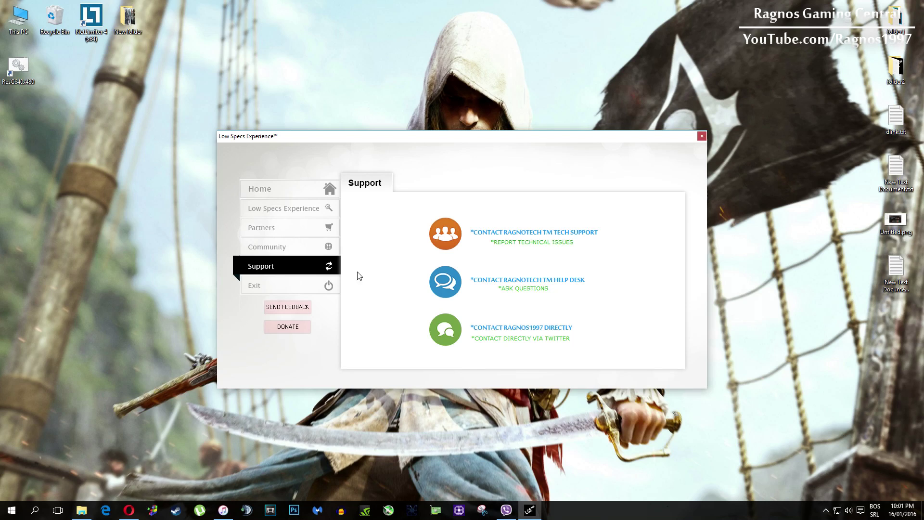
click(329, 285)
click(551, 292)
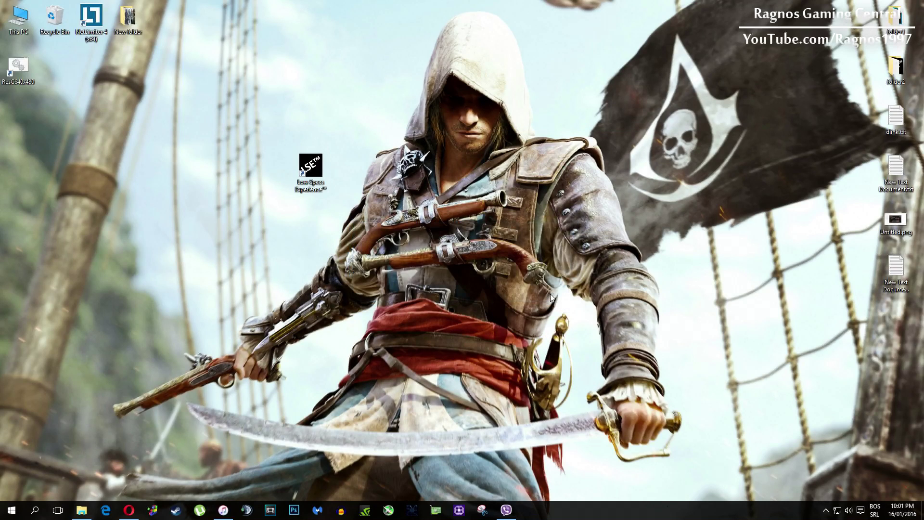